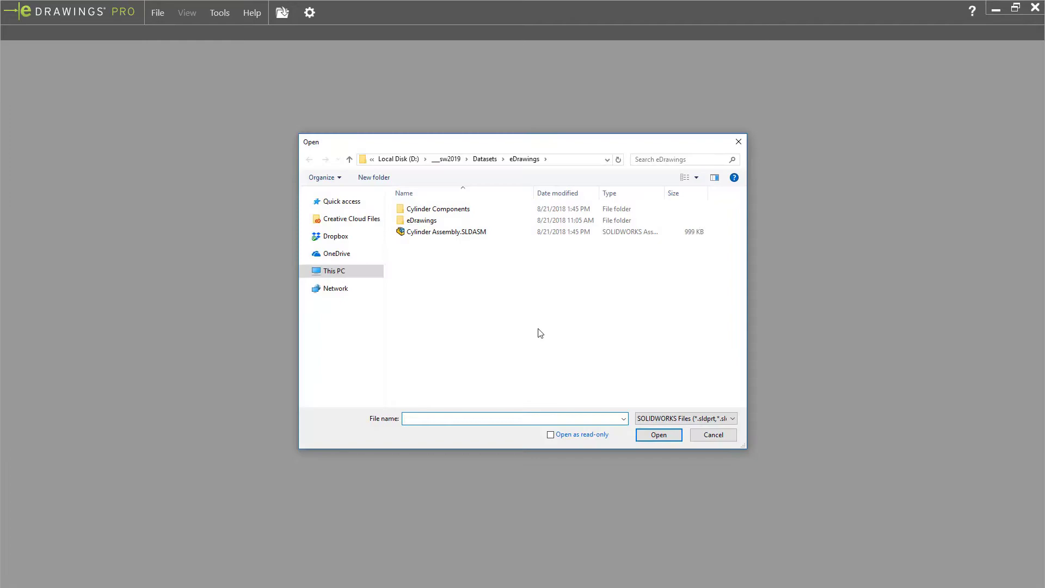
{"action": "left_click", "coordinate": [686, 418]}
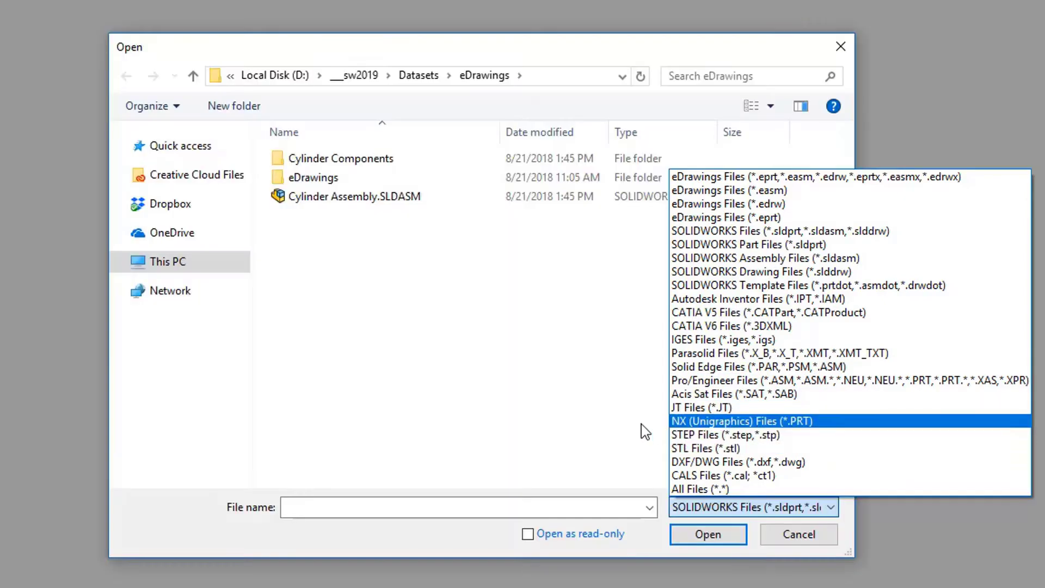
{"action": "left_click", "coordinate": [629, 431]}
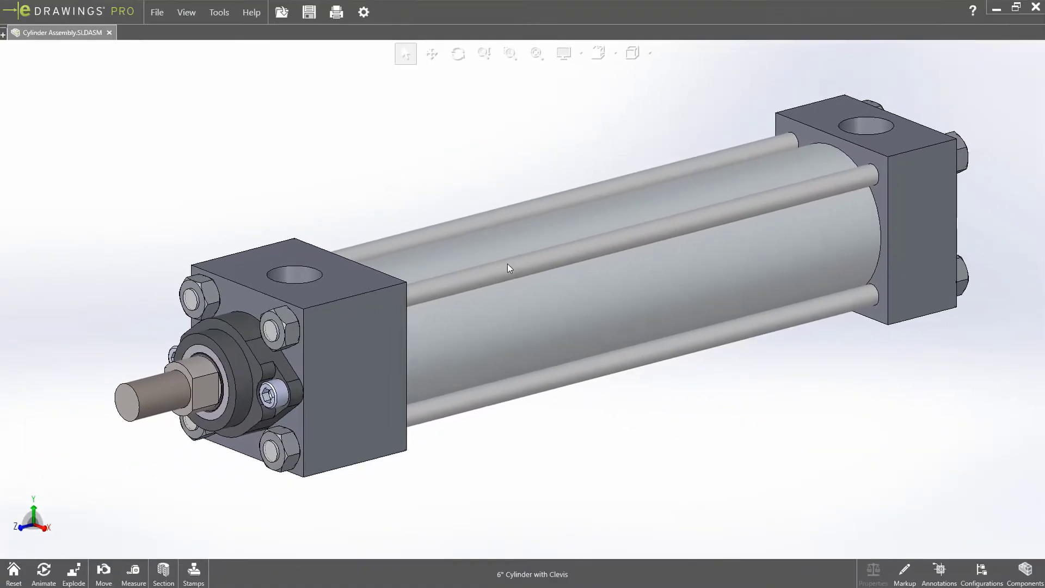
Step: Orbit the cylinder and preview the 10", 2" and 4" configurations, ending on 6" Cylinder with Clevis
{"action": "mouse_move", "coordinate": [507, 263]}
{"action": "middle_mouse_down"}
{"action": "mouse_move", "coordinate": [499, 269]}
{"action": "mouse_move", "coordinate": [721, 392]}
{"action": "middle_mouse_up"}
{"action": "left_click", "coordinate": [981, 569]}
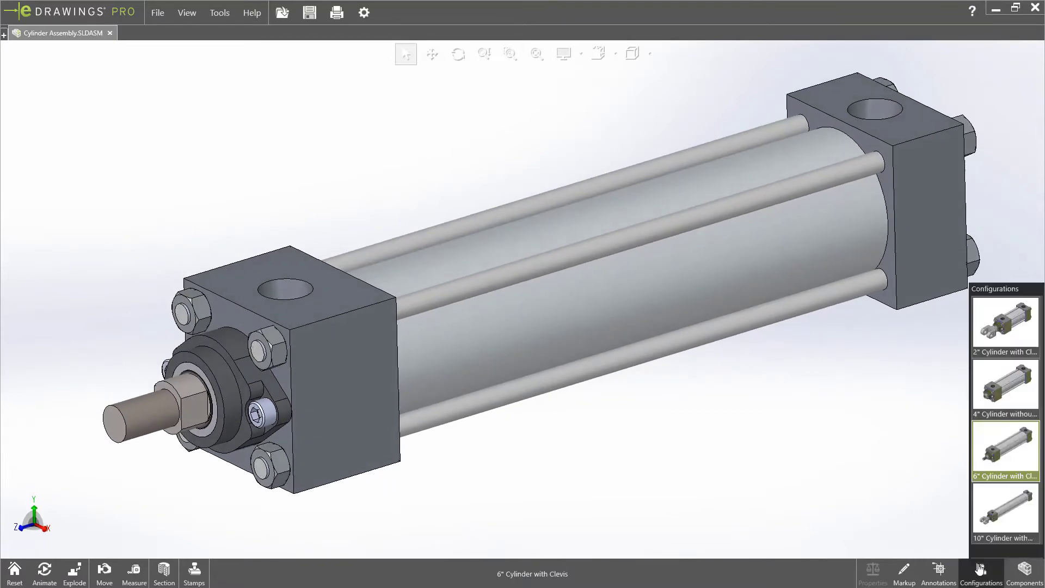
{"action": "left_click", "coordinate": [995, 507]}
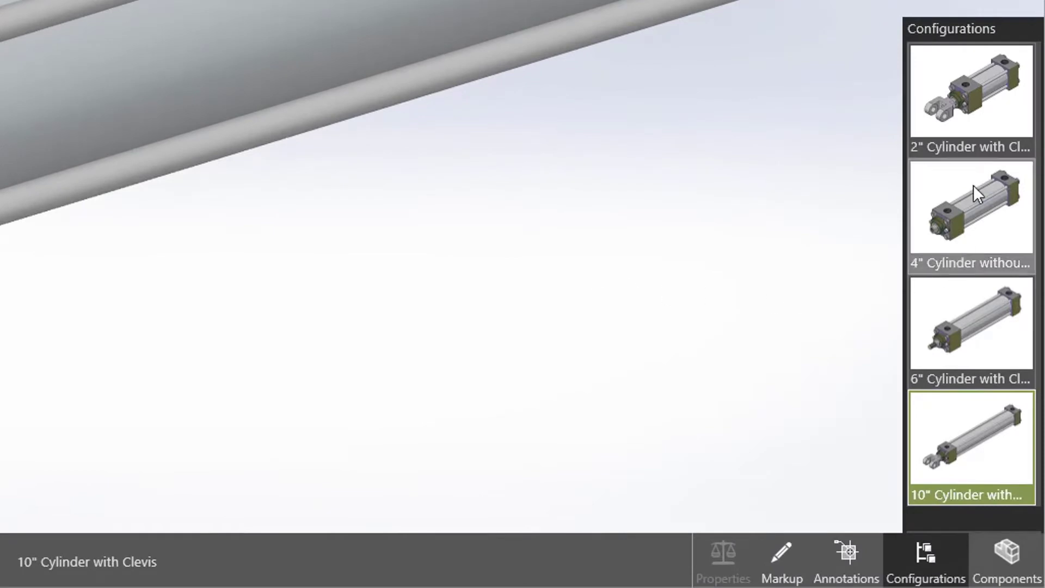
{"action": "left_click", "coordinate": [994, 110]}
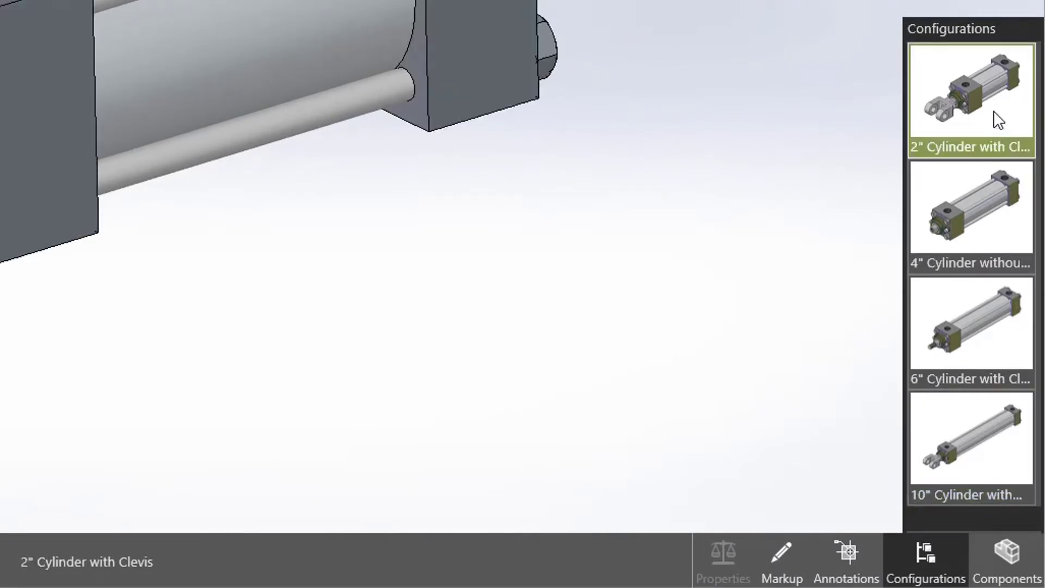
{"action": "left_click", "coordinate": [977, 209]}
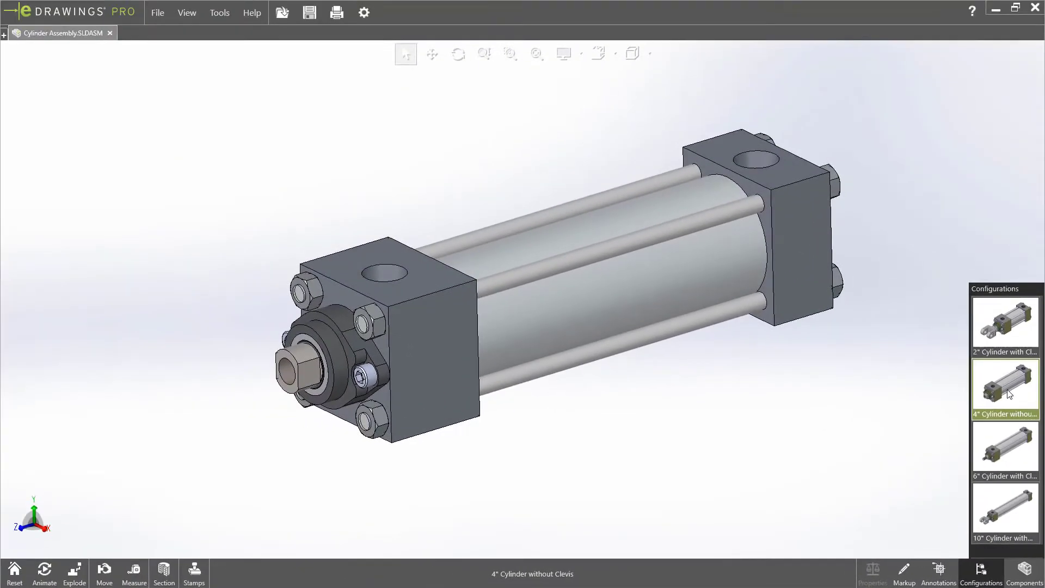
{"action": "left_click", "coordinate": [1000, 447]}
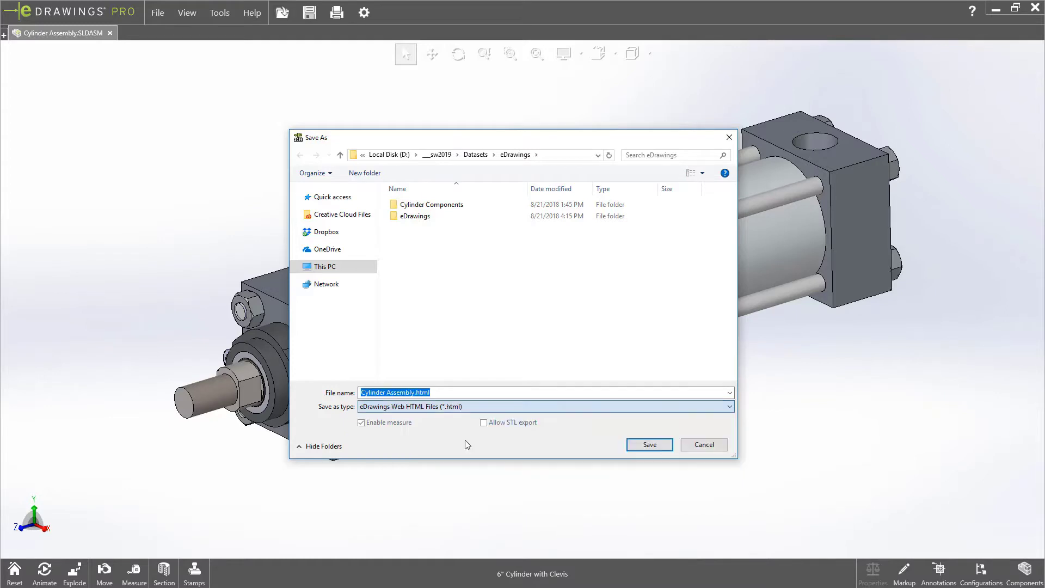
Step: Save the assembly as Cylinder Assembly.html in eDrawings Web HTML format
{"action": "left_click", "coordinate": [648, 444]}
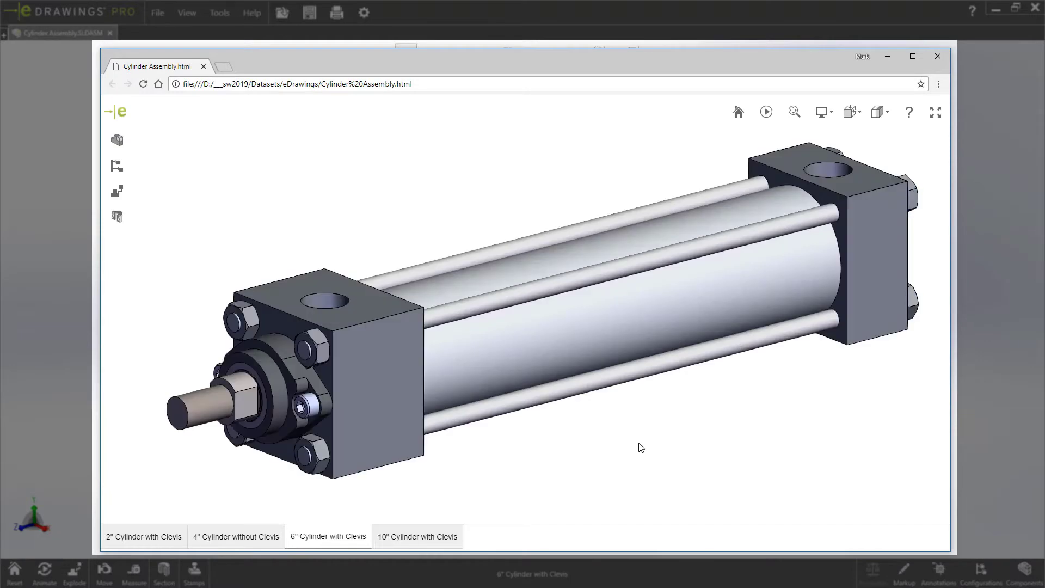
Step: Browse the components, preview the 2" and 4" configurations, then explode the 6" Cylinder with Clevis
{"action": "left_click_drag", "start_coordinate": [601, 305], "coordinate": [606, 303]}
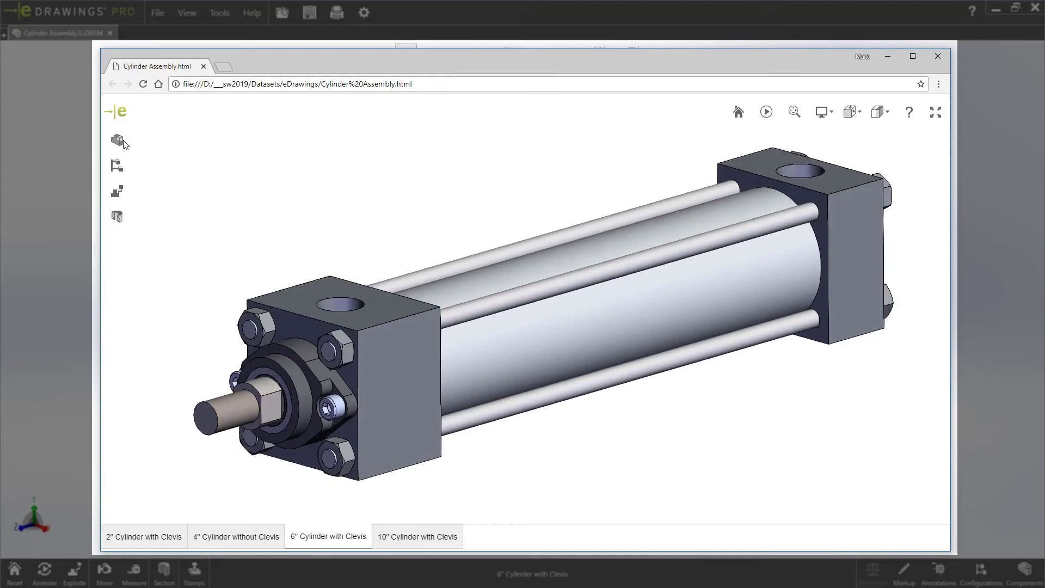
{"action": "left_click", "coordinate": [119, 141]}
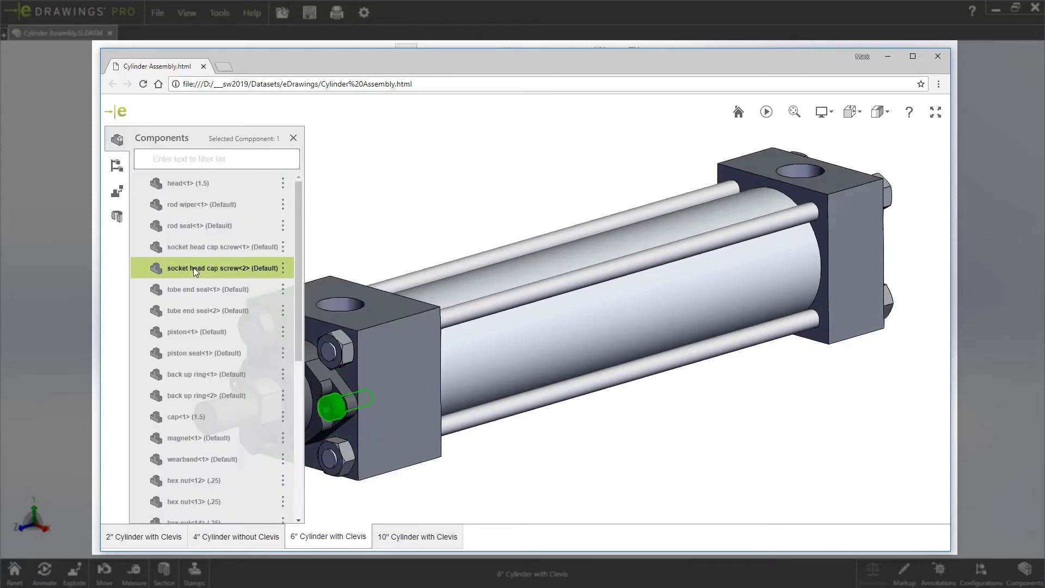
{"action": "left_click", "coordinate": [117, 139]}
{"action": "left_click", "coordinate": [117, 167]}
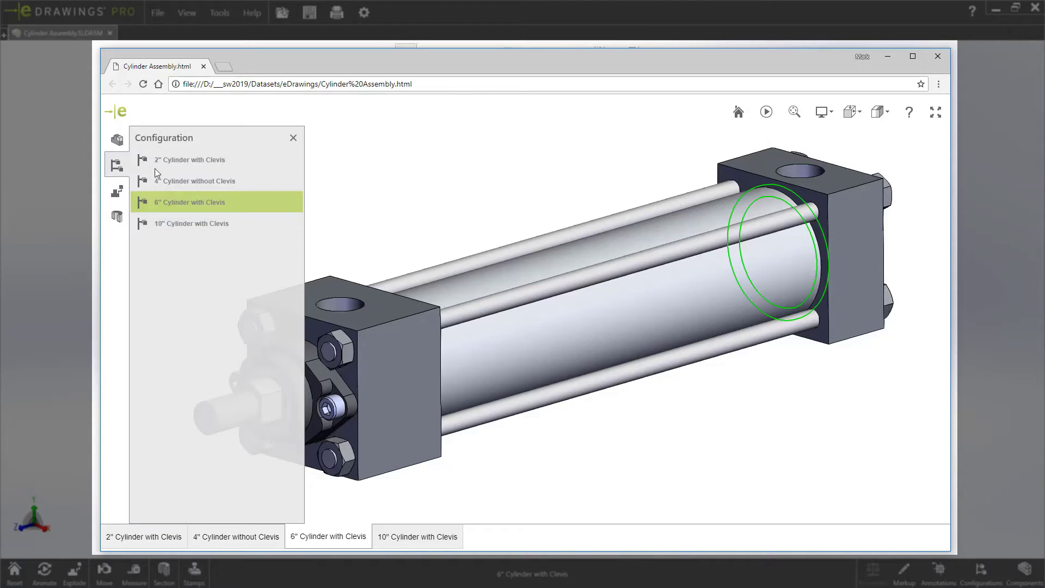
{"action": "left_click", "coordinate": [191, 158]}
{"action": "left_click", "coordinate": [188, 181]}
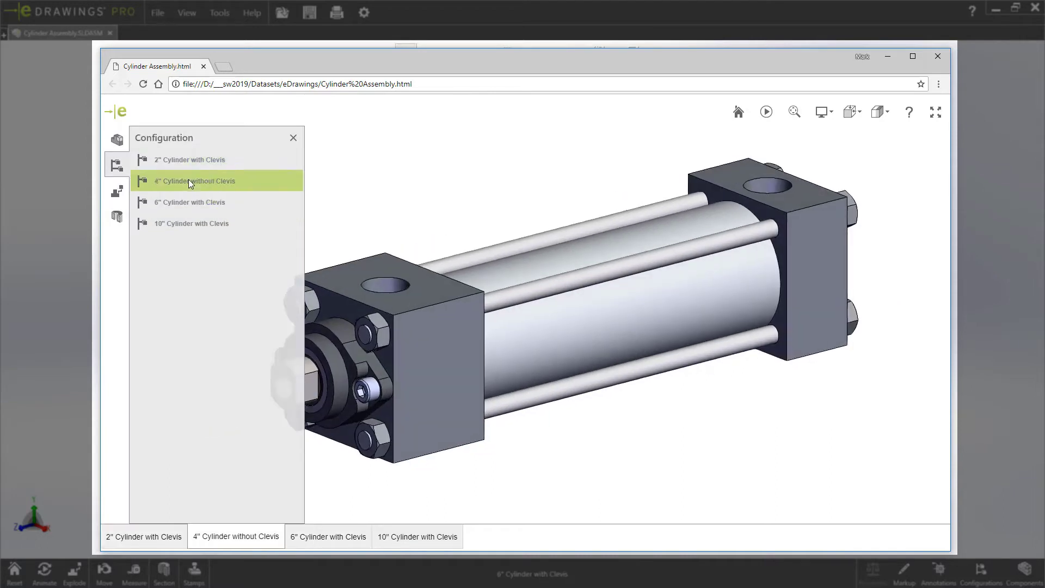
{"action": "left_click", "coordinate": [189, 203]}
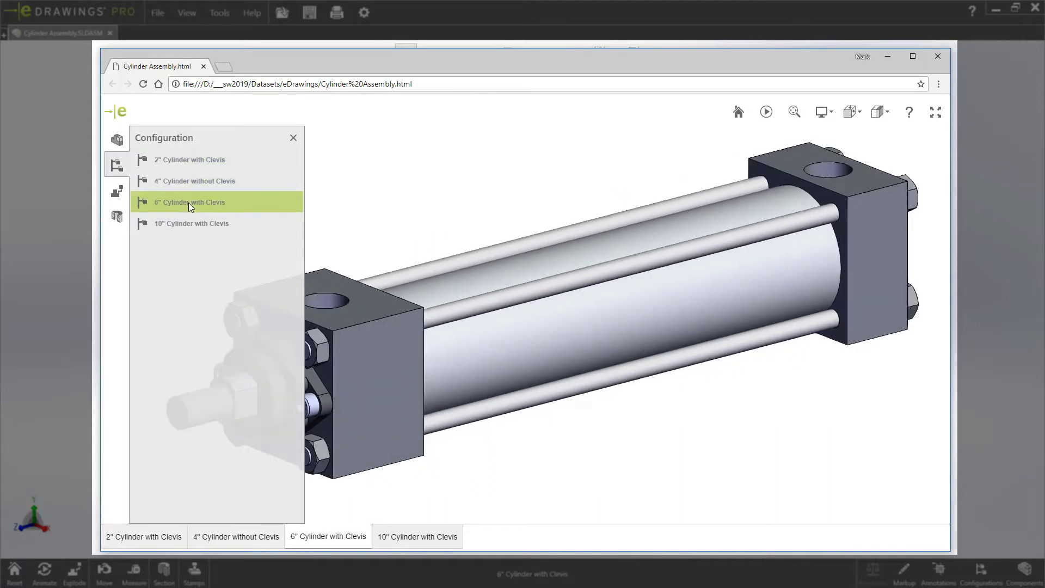
{"action": "left_click", "coordinate": [117, 193]}
{"action": "left_click", "coordinate": [144, 223]}
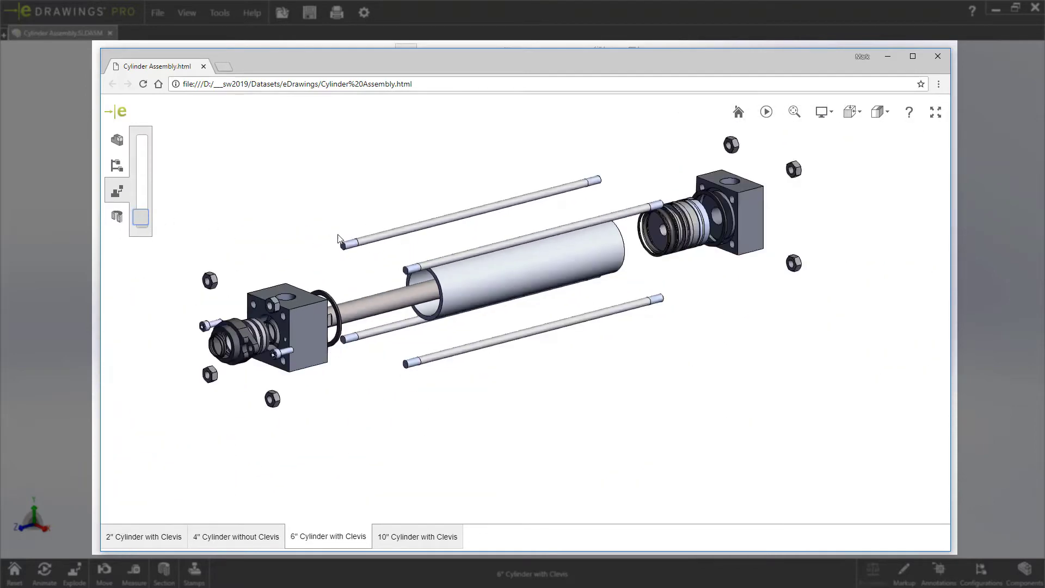
Step: Collapse the explosion, section the cylinder on horizontal and vertical planes, view the cut normal, then remove it
{"action": "left_click", "coordinate": [140, 217]}
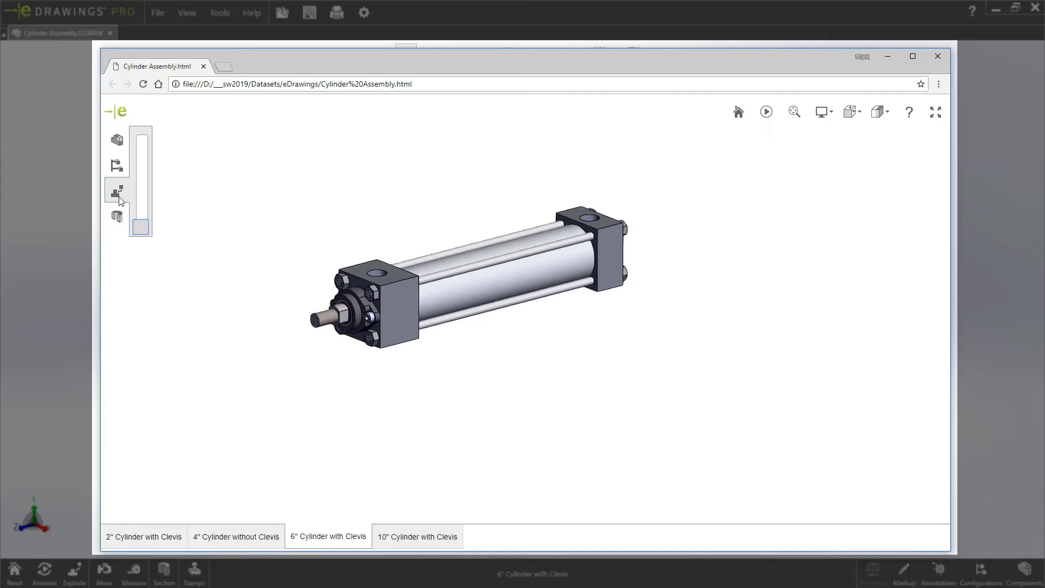
{"action": "left_click", "coordinate": [120, 199]}
{"action": "left_click", "coordinate": [118, 218]}
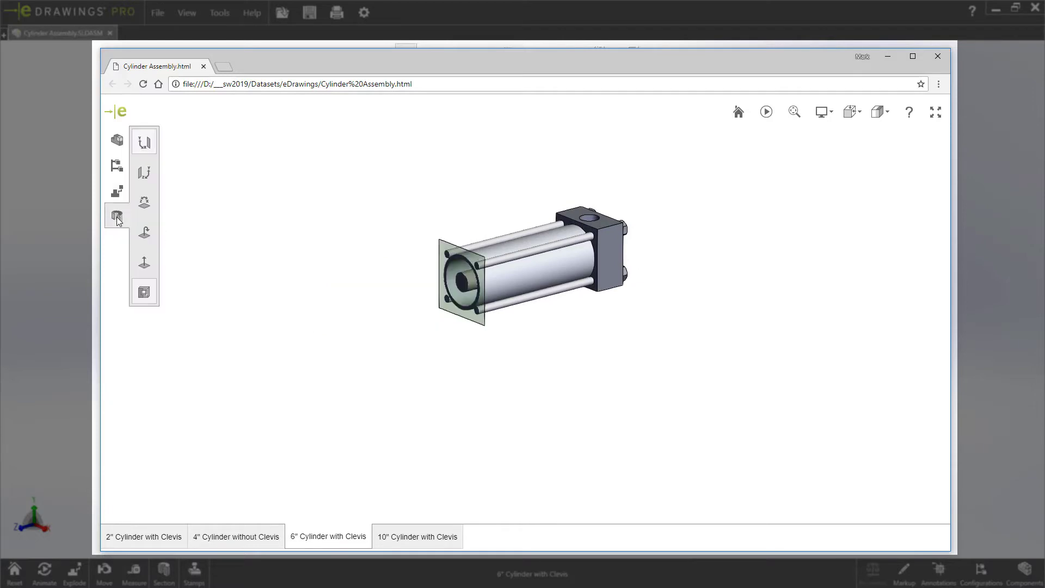
{"action": "left_click", "coordinate": [144, 202]}
{"action": "left_click", "coordinate": [144, 174]}
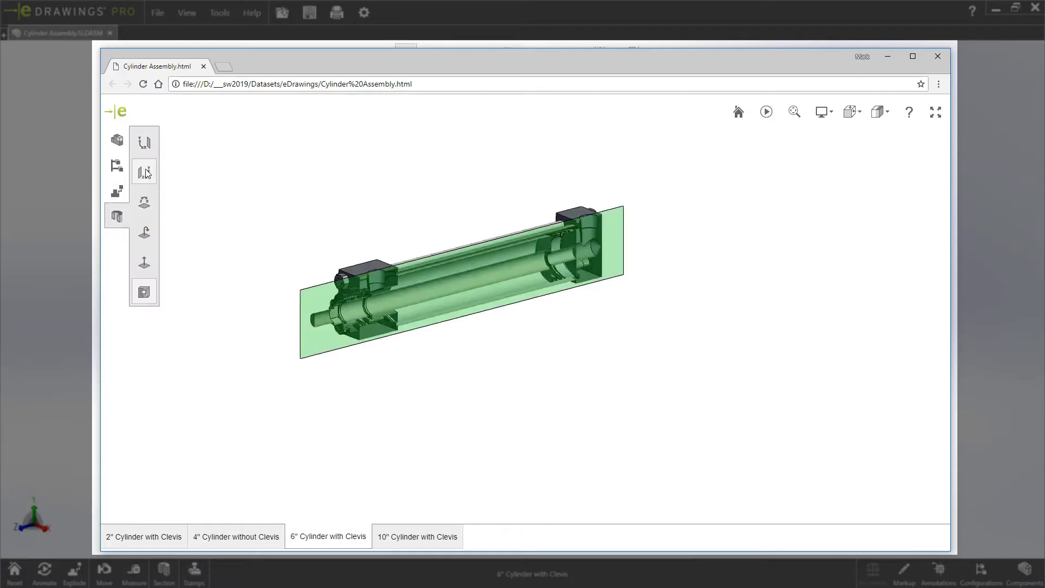
{"action": "left_click", "coordinate": [144, 233]}
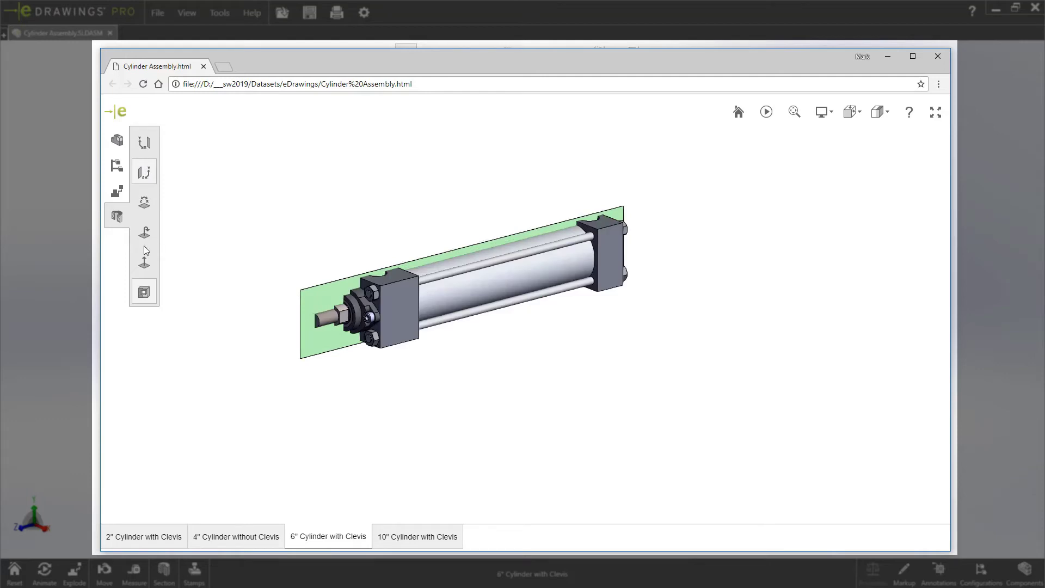
{"action": "left_click", "coordinate": [145, 266]}
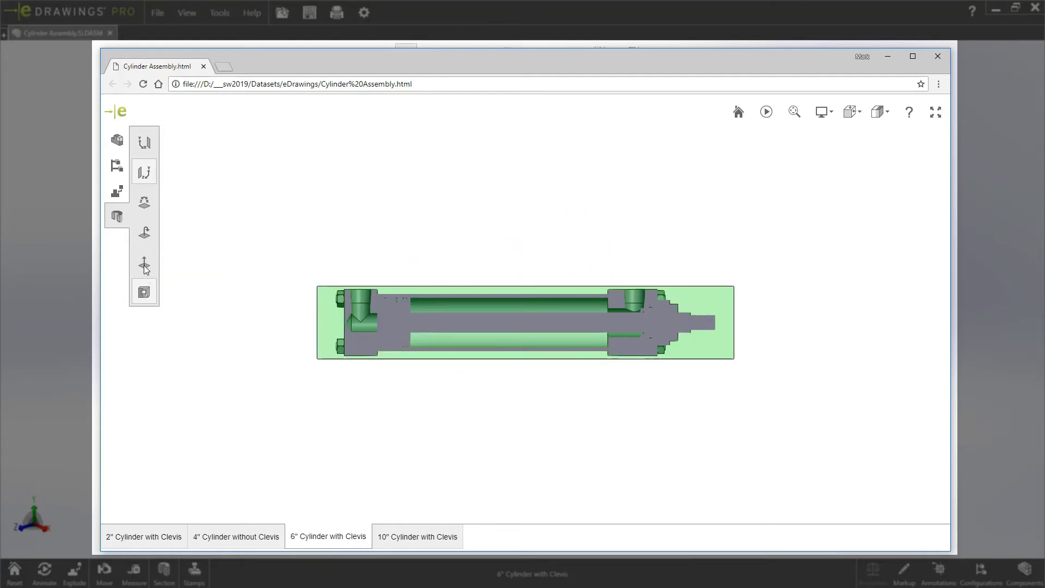
{"action": "left_click", "coordinate": [115, 216]}
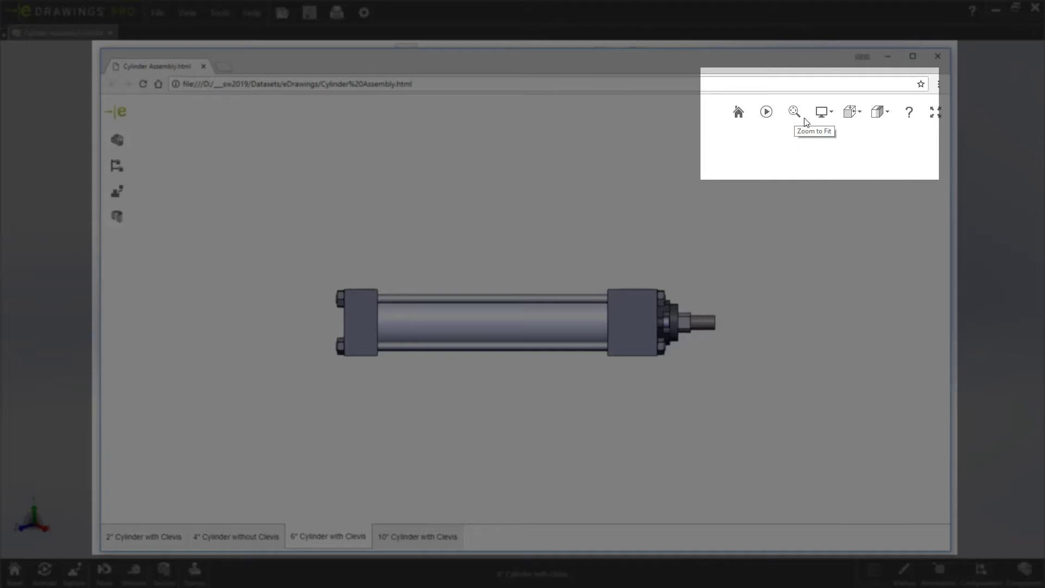
Step: Apply Ambient Occlusion shading and orbit the cylinder into a 3D view
{"action": "left_click", "coordinate": [832, 114]}
{"action": "left_click", "coordinate": [823, 135]}
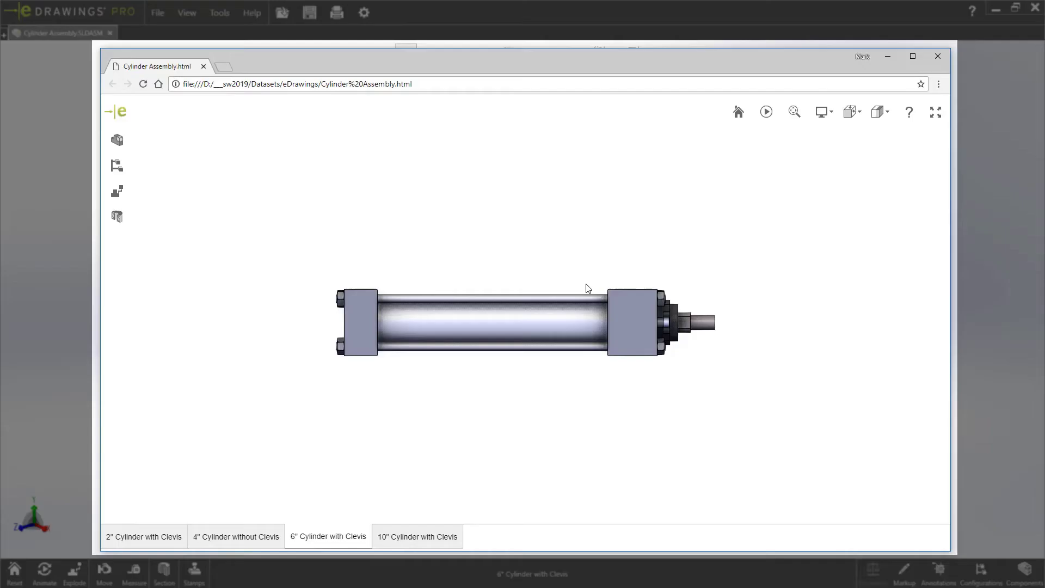
{"action": "left_click_drag", "start_coordinate": [605, 284], "coordinate": [447, 315]}
{"action": "scroll", "coordinate": [457, 316], "scroll_direction": "up", "scroll_amount": 5}
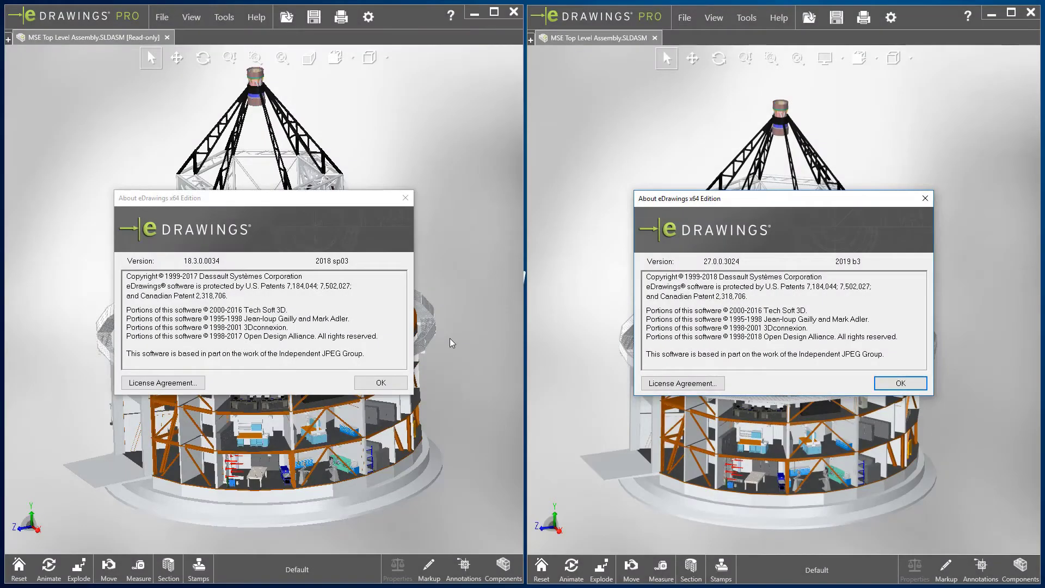
Step: Dismiss the 2018 and 2019 About eDrawings dialogs
{"action": "left_click", "coordinate": [380, 384]}
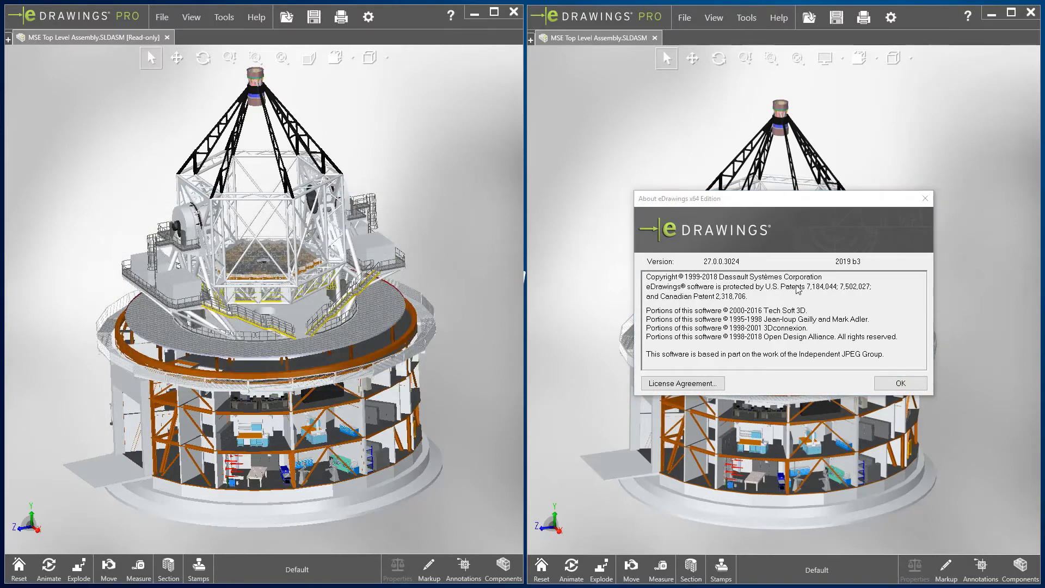
{"action": "left_click", "coordinate": [901, 383]}
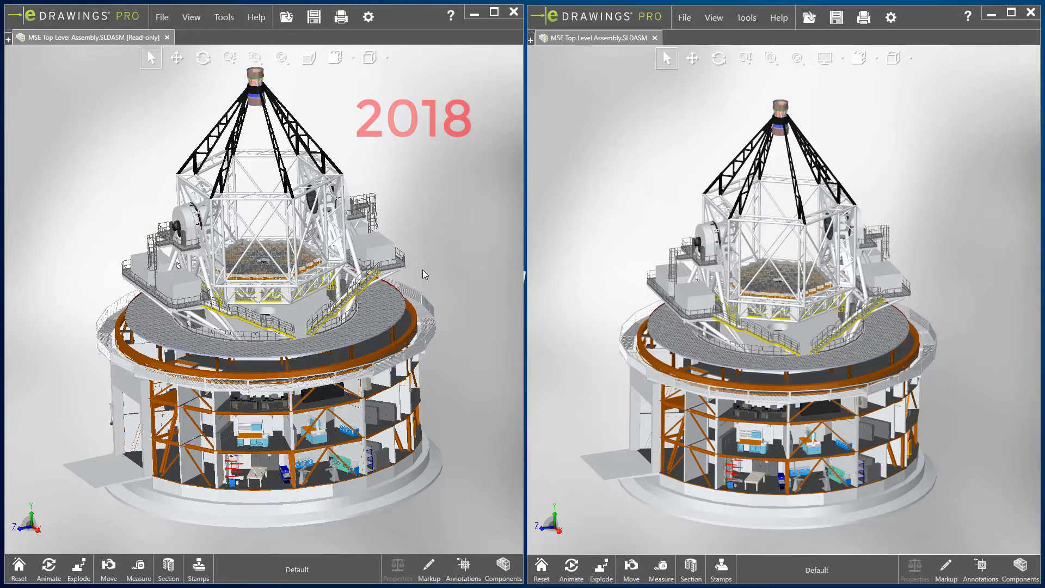
Step: Orbit the 2018 telescope, snap it to front then isometric view, and set 2019 to front view
{"action": "mouse_move", "coordinate": [425, 274]}
{"action": "middle_mouse_down"}
{"action": "mouse_move", "coordinate": [197, 315]}
{"action": "mouse_move", "coordinate": [400, 280]}
{"action": "mouse_move", "coordinate": [327, 266]}
{"action": "middle_mouse_up"}
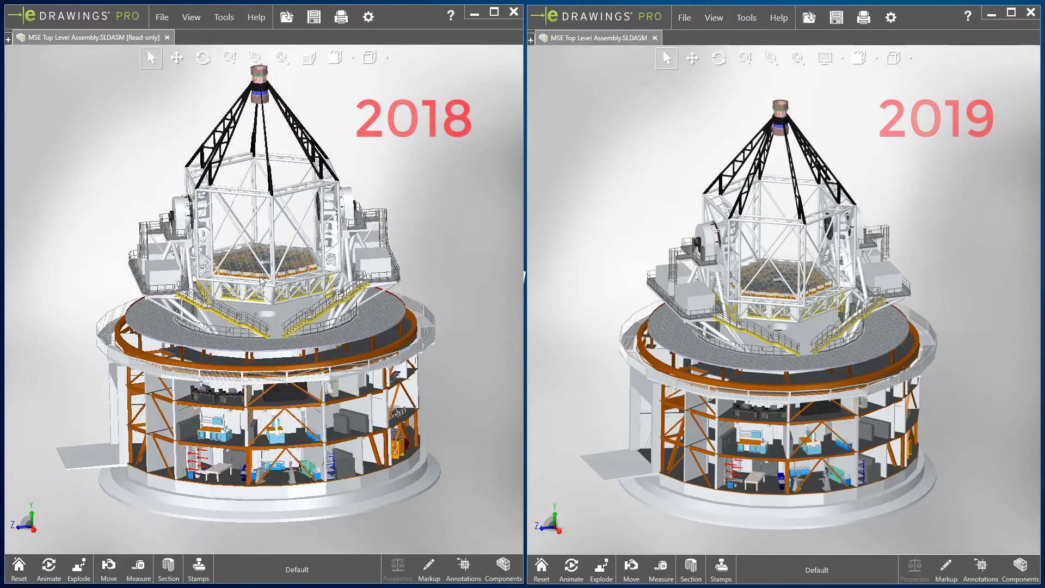
{"action": "middle_click_drag", "start_coordinate": [274, 229], "coordinate": [265, 326]}
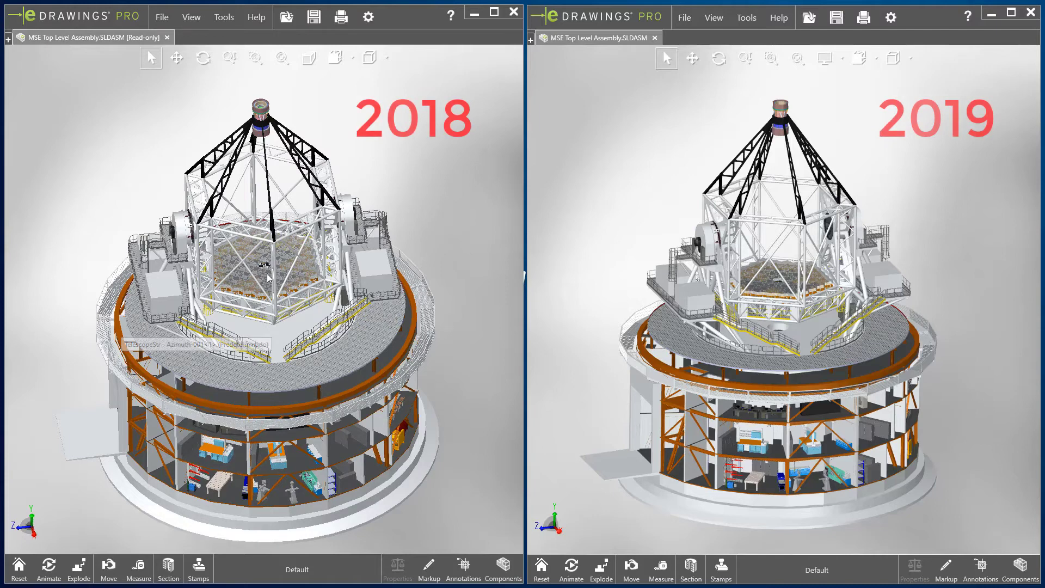
{"action": "key", "text": "ctrl+1"}
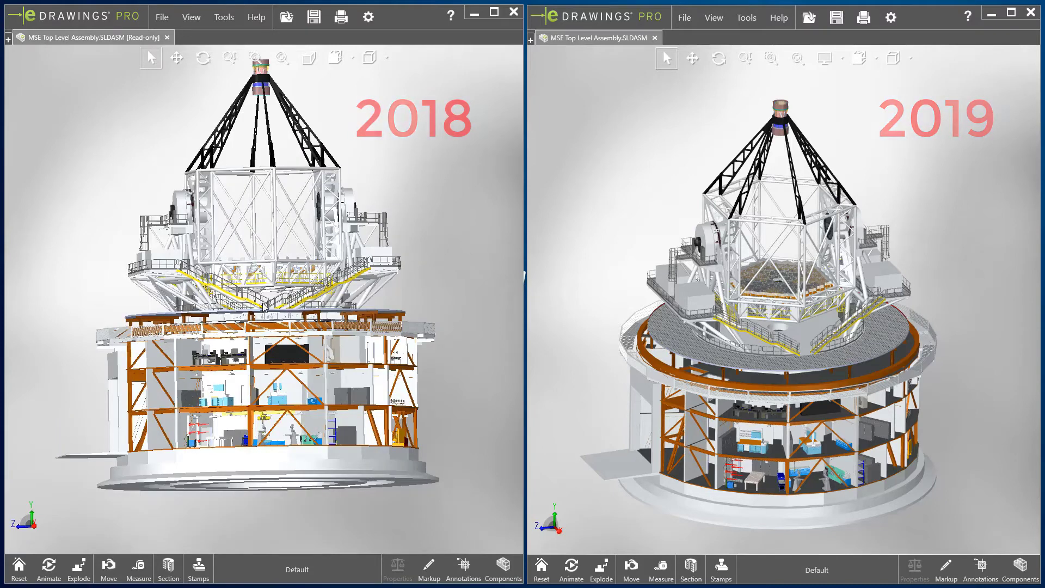
{"action": "key", "text": "ctrl+7"}
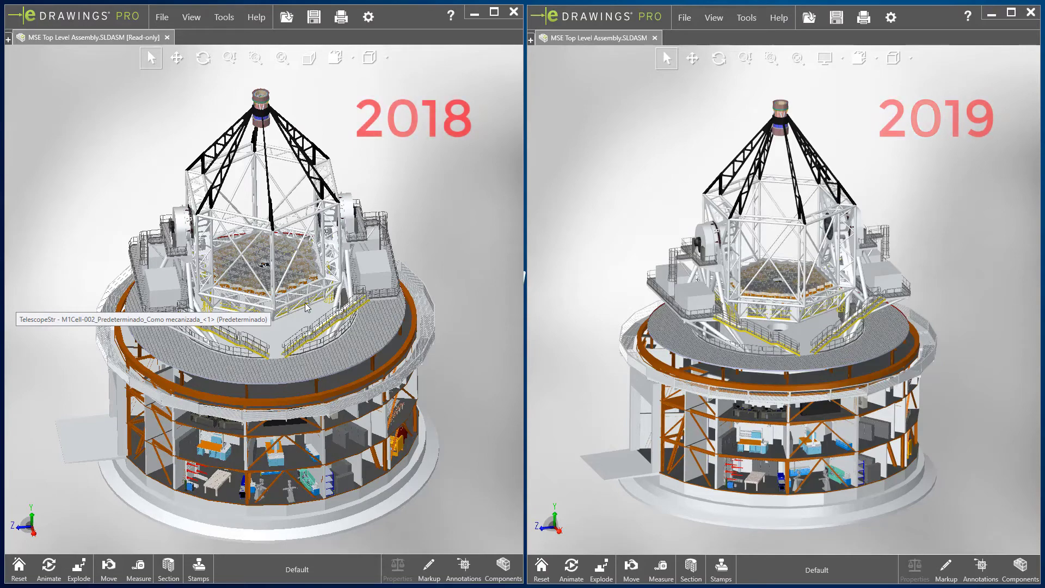
{"action": "key", "text": "ctrl+1"}
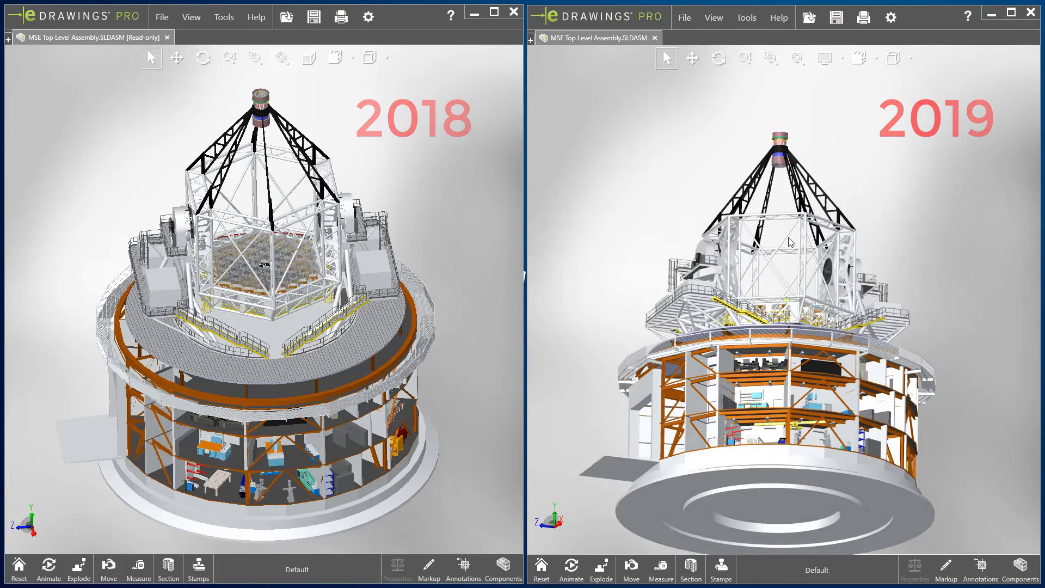
Step: Orbit the 2019 telescope model to view the building's interior floors from different angles
{"action": "mouse_move", "coordinate": [799, 303]}
{"action": "middle_mouse_down"}
{"action": "mouse_move", "coordinate": [714, 302]}
{"action": "mouse_move", "coordinate": [796, 331]}
{"action": "middle_mouse_up"}
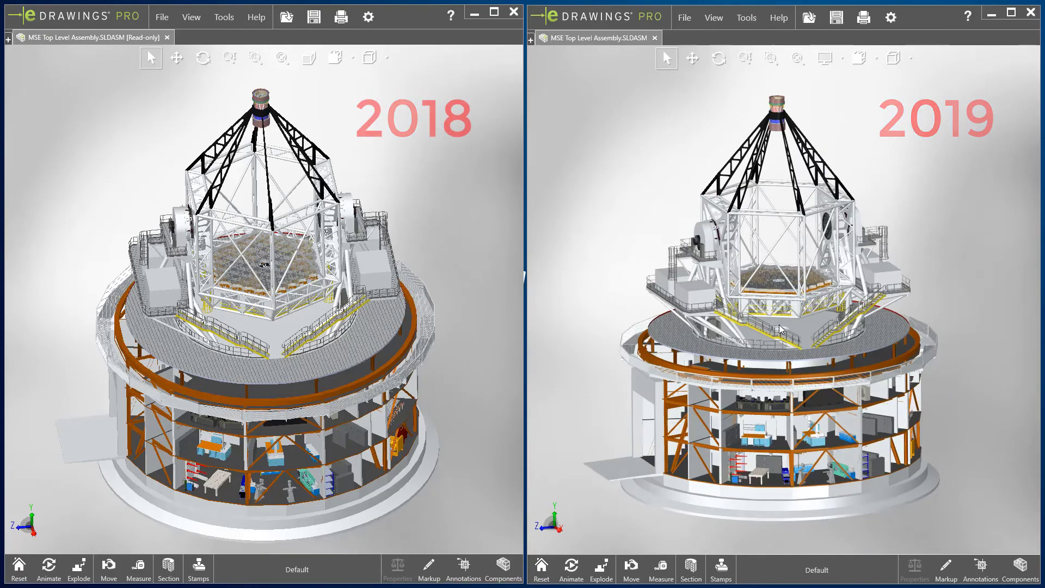
{"action": "scroll", "coordinate": [780, 328], "scroll_direction": "up", "scroll_amount": 5}
{"action": "scroll", "coordinate": [783, 319], "scroll_direction": "down", "scroll_amount": 4}
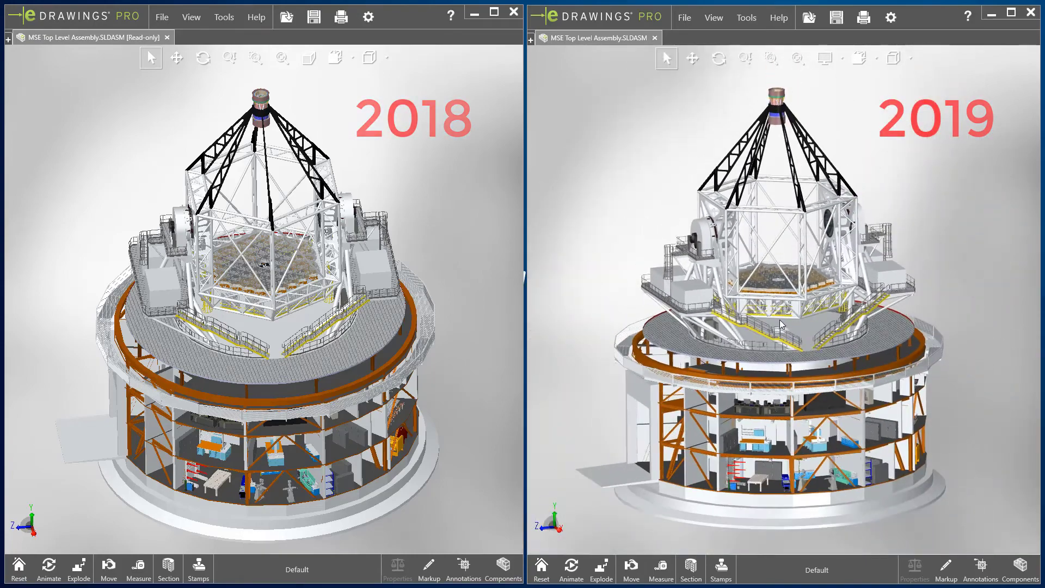
{"action": "scroll", "coordinate": [782, 325], "scroll_direction": "up", "scroll_amount": 5}
{"action": "scroll", "coordinate": [792, 315], "scroll_direction": "down", "scroll_amount": 4}
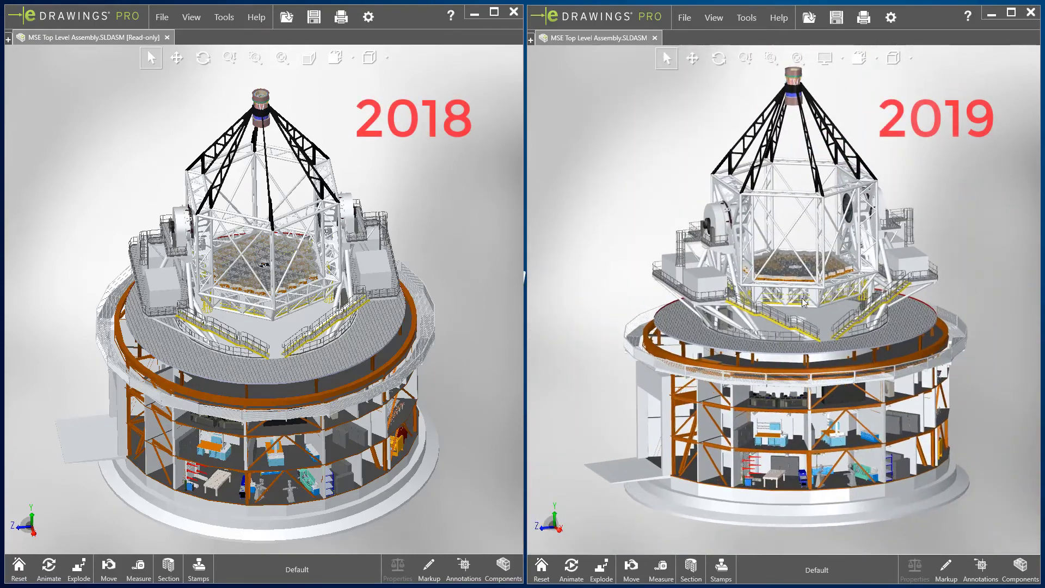
{"action": "scroll", "coordinate": [805, 302], "scroll_direction": "up", "scroll_amount": 3}
{"action": "scroll", "coordinate": [824, 400], "scroll_direction": "up", "scroll_amount": 3}
{"action": "scroll", "coordinate": [763, 352], "scroll_direction": "up", "scroll_amount": 3}
{"action": "scroll", "coordinate": [731, 374], "scroll_direction": "up", "scroll_amount": 3}
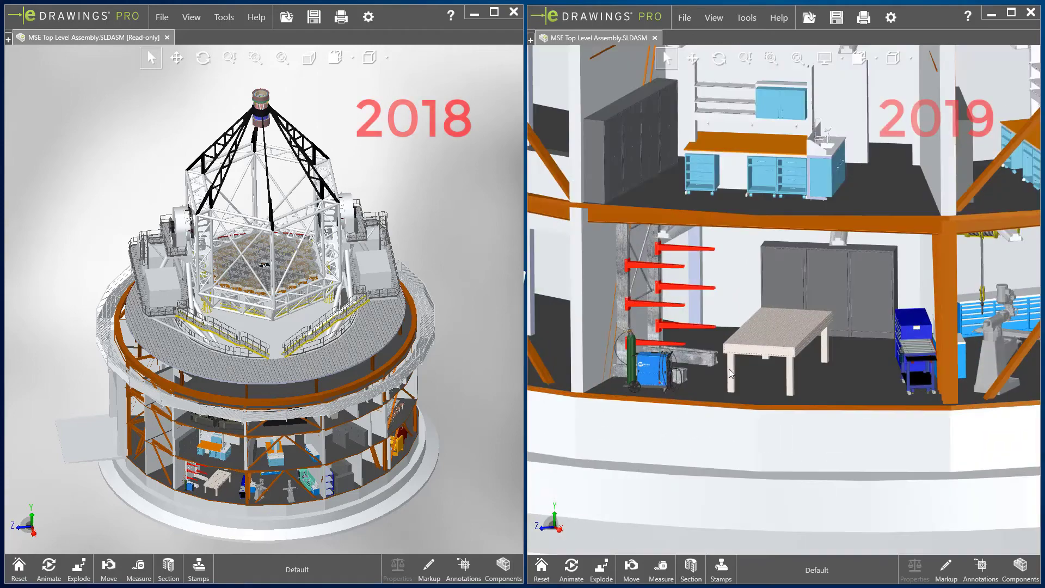
{"action": "scroll", "coordinate": [730, 373], "scroll_direction": "up", "scroll_amount": 3}
{"action": "scroll", "coordinate": [737, 360], "scroll_direction": "up", "scroll_amount": 2}
{"action": "scroll", "coordinate": [803, 233], "scroll_direction": "up", "scroll_amount": 2}
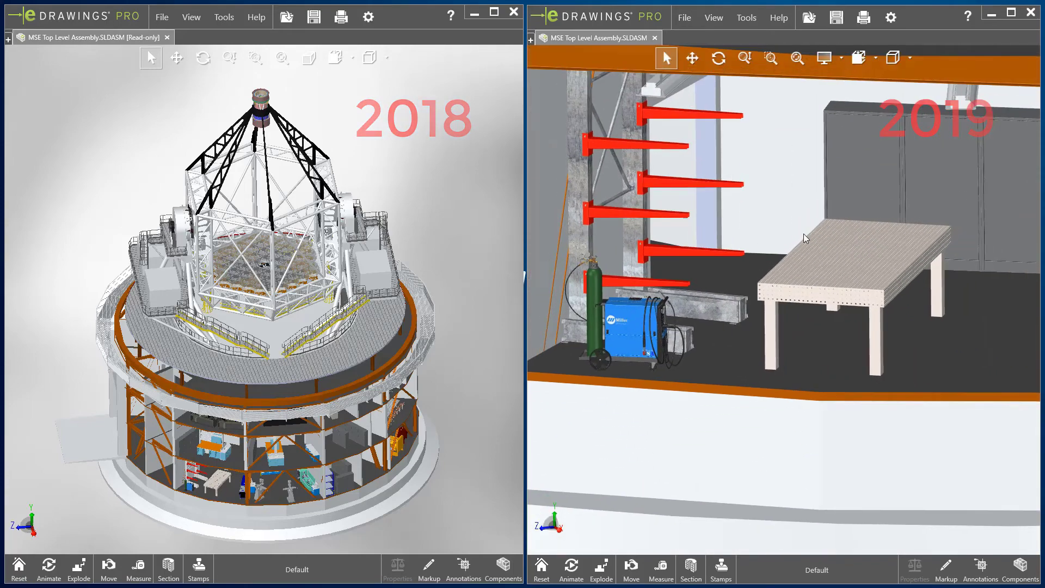
{"action": "scroll", "coordinate": [803, 234], "scroll_direction": "down", "scroll_amount": 3}
{"action": "scroll", "coordinate": [802, 375], "scroll_direction": "down", "scroll_amount": 2}
{"action": "scroll", "coordinate": [836, 173], "scroll_direction": "down", "scroll_amount": 3}
{"action": "scroll", "coordinate": [898, 213], "scroll_direction": "down", "scroll_amount": 2}
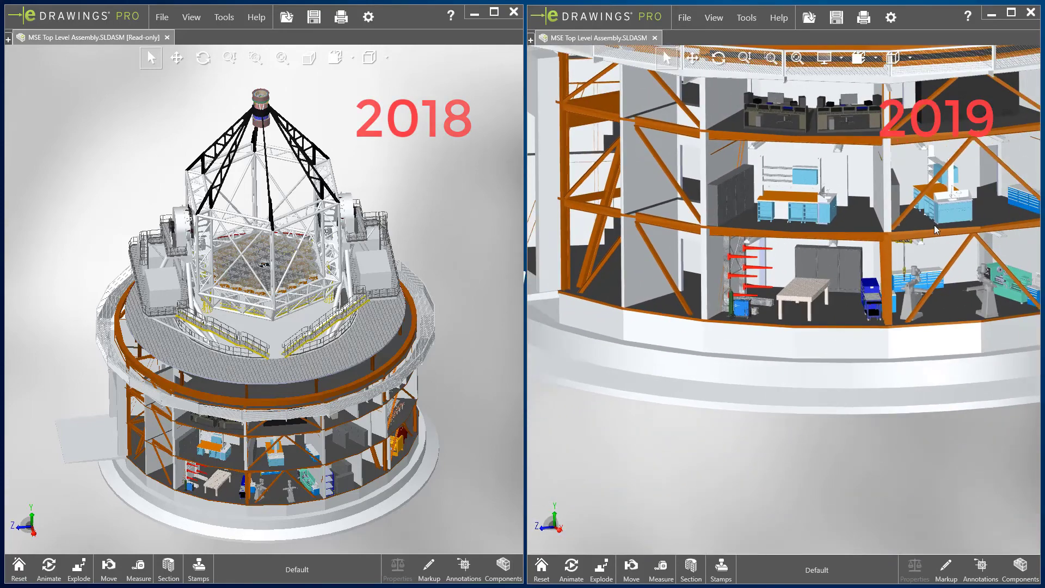
{"action": "middle_click_drag", "start_coordinate": [934, 225], "coordinate": [783, 333]}
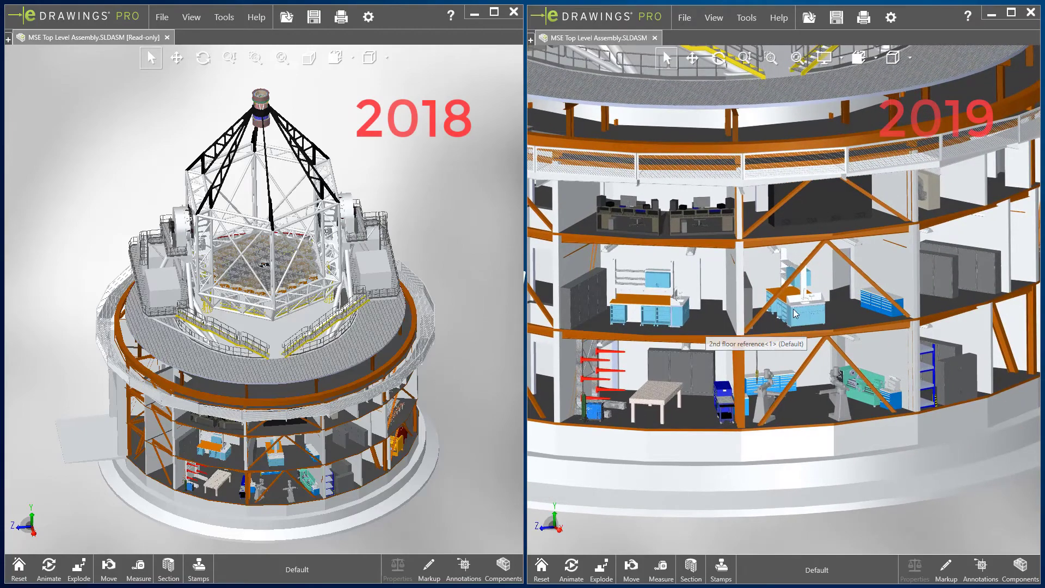